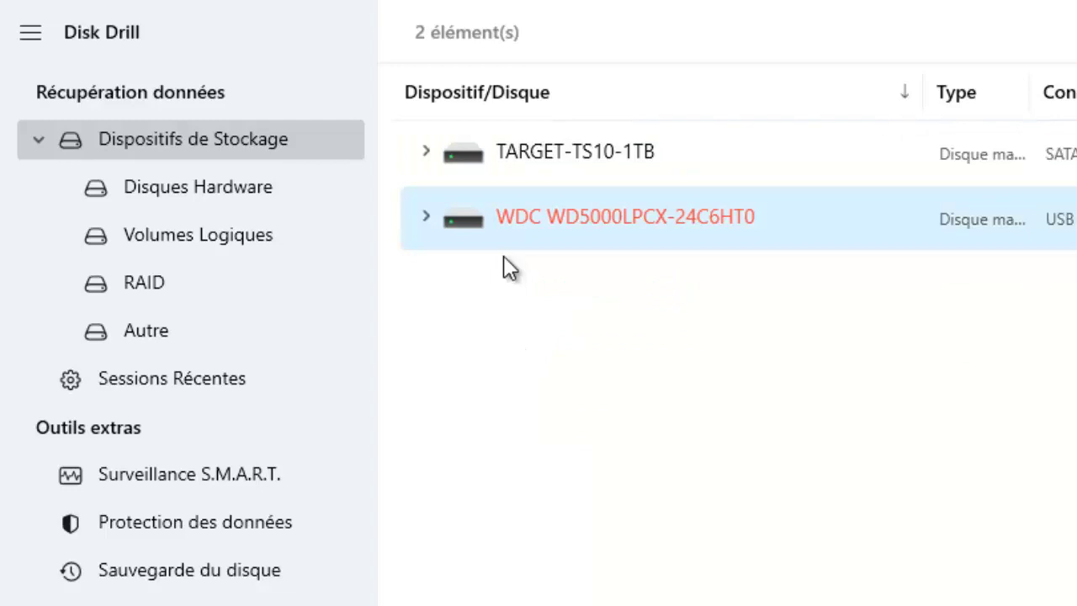
Step: Expand the WDC WD5000LPCX-24C6HT0 drive and start a lost-data scan of its Disque local (F:) volume
{"action": "key", "text": "Right"}
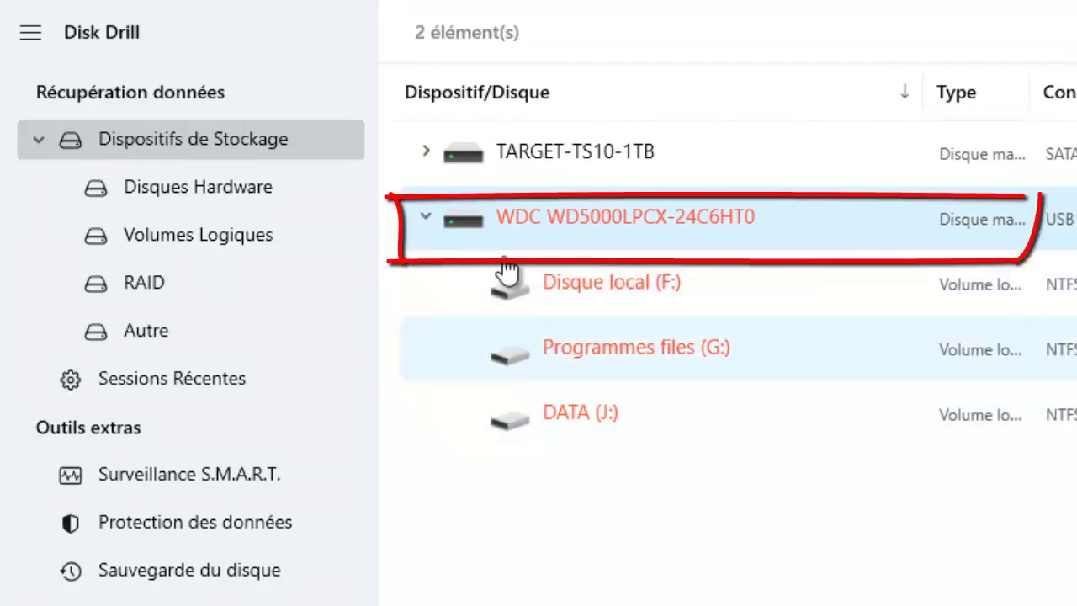
{"action": "key", "text": "Left"}
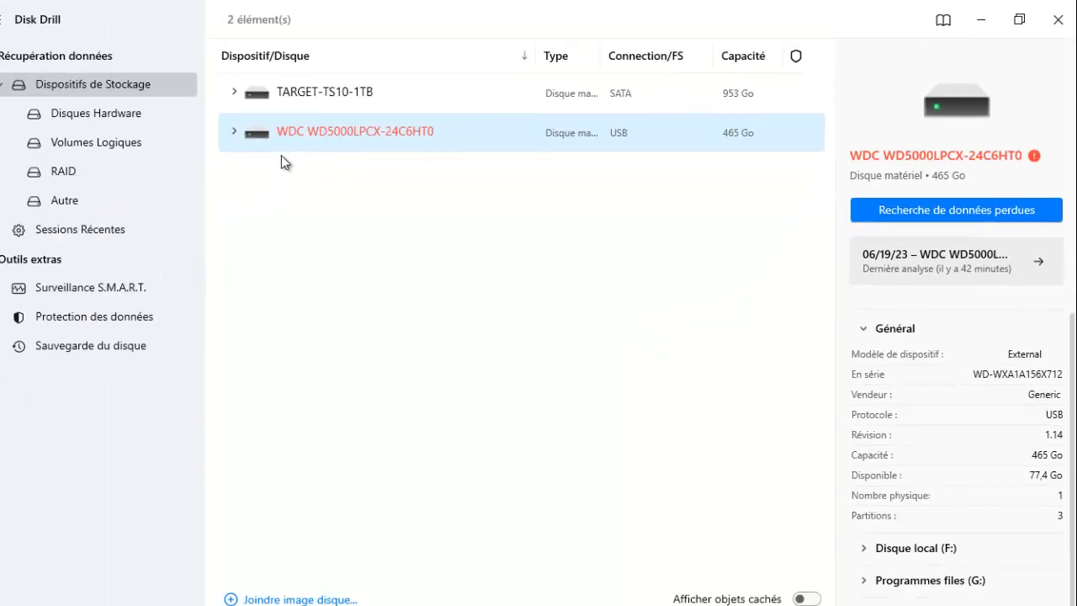
{"action": "key", "text": "Right"}
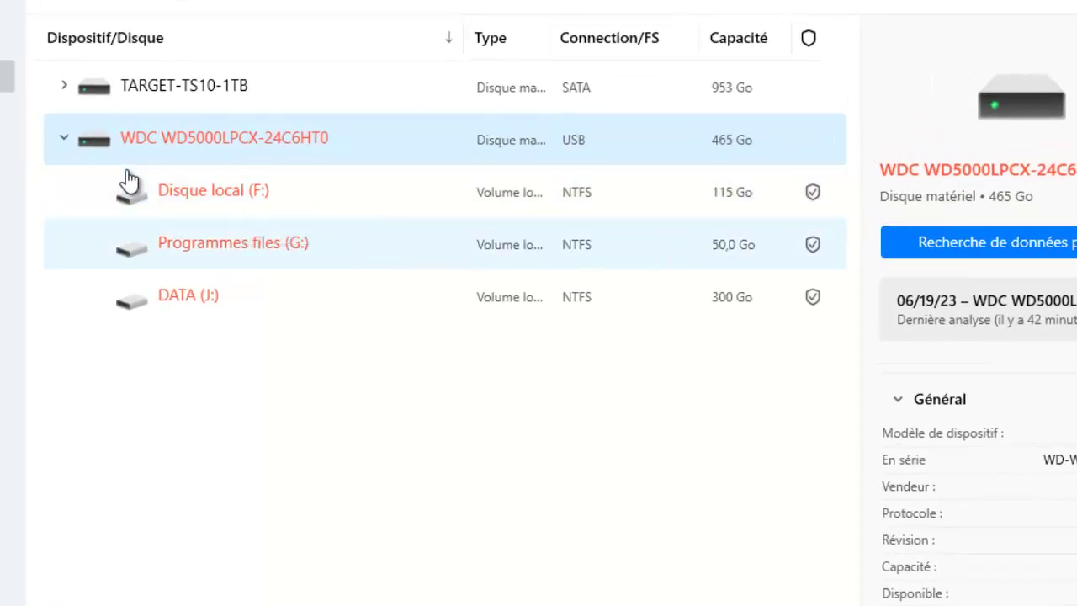
{"action": "key", "text": "Down"}
{"action": "key", "text": "Down"}
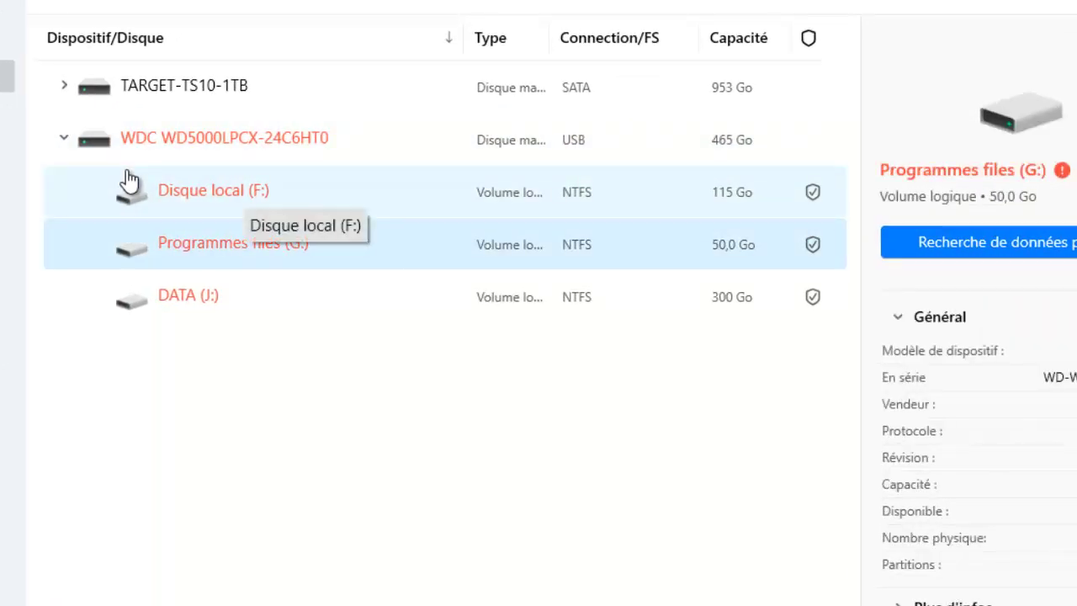
{"action": "left_click", "coordinate": [129, 181]}
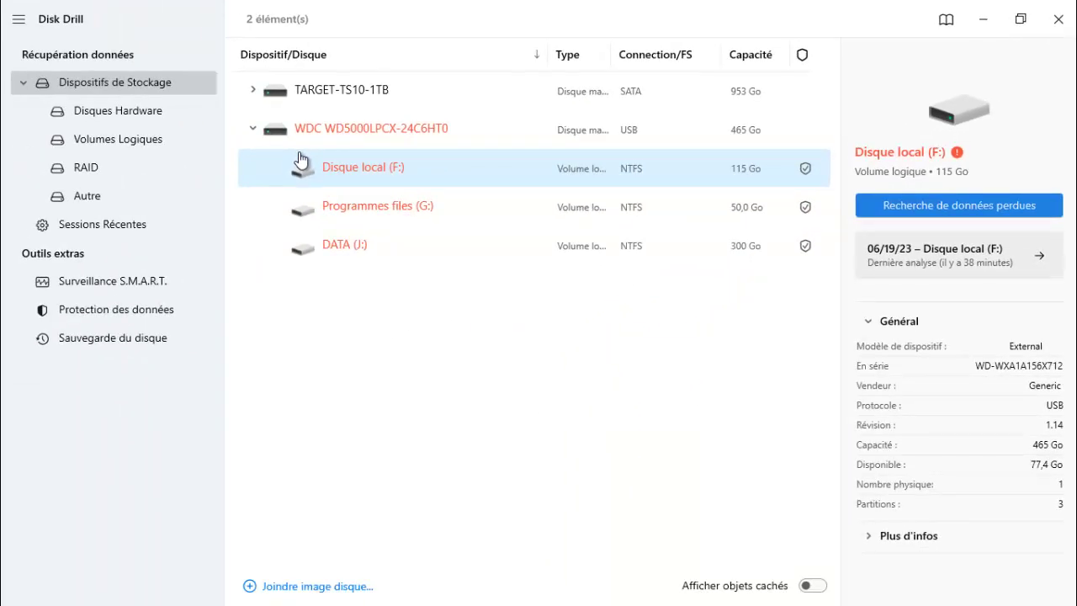
{"action": "double_click", "coordinate": [300, 157]}
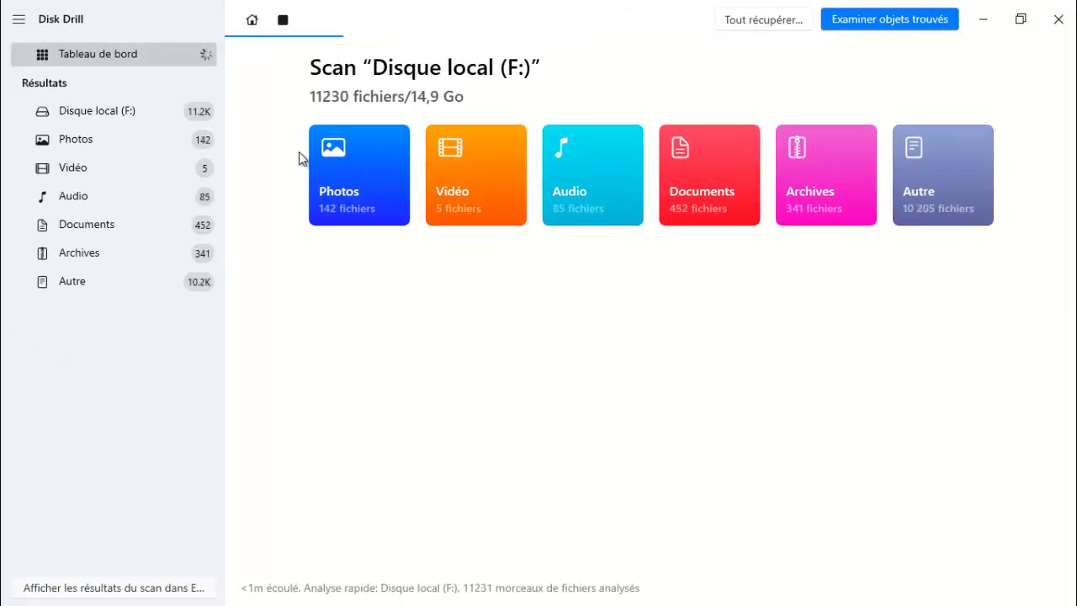
Step: Open the found photos and collapse the Program Files (x86) and Program Files folders in the results
{"action": "left_click", "coordinate": [300, 159]}
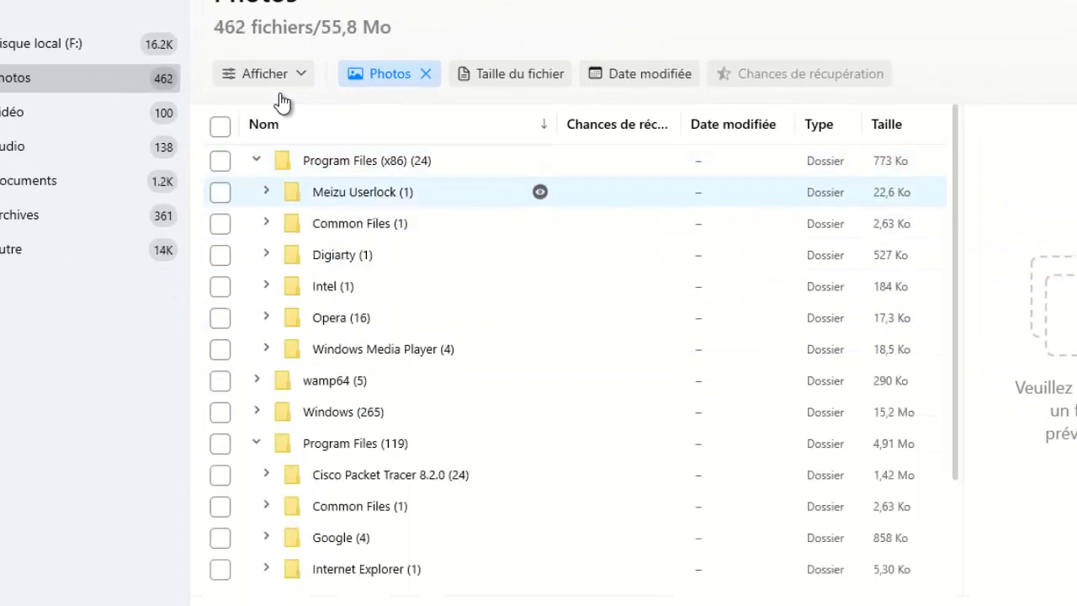
{"action": "key", "text": "Left"}
{"action": "key", "text": "Down"}
{"action": "key", "text": "Down"}
{"action": "key", "text": "Down"}
{"action": "key", "text": "Left"}
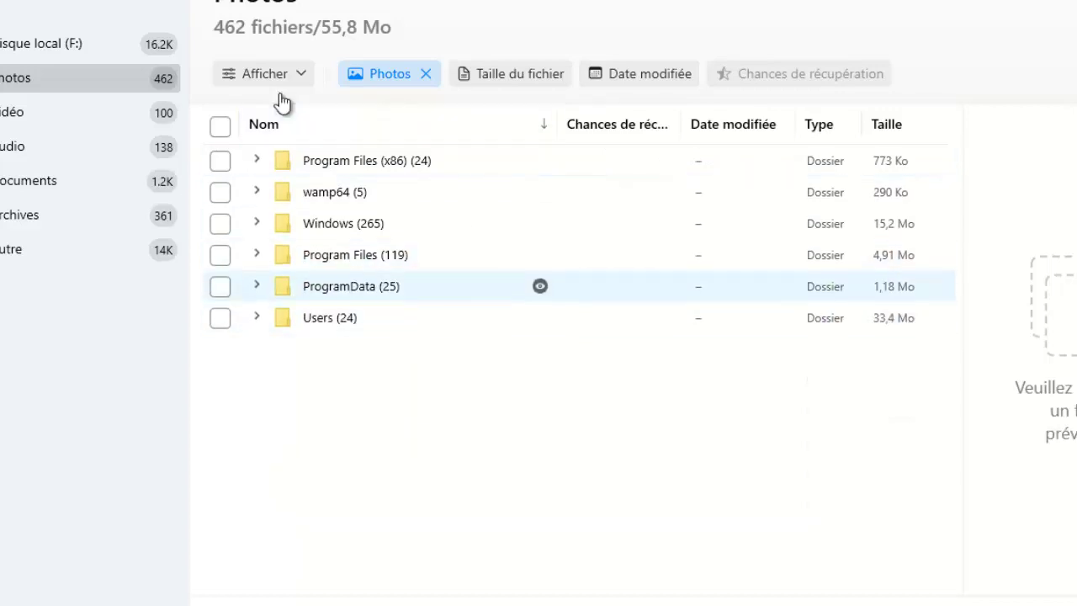
Step: Expand the Users folder and the user profile folder inside it
{"action": "key", "text": "Up"}
{"action": "key", "text": "Up"}
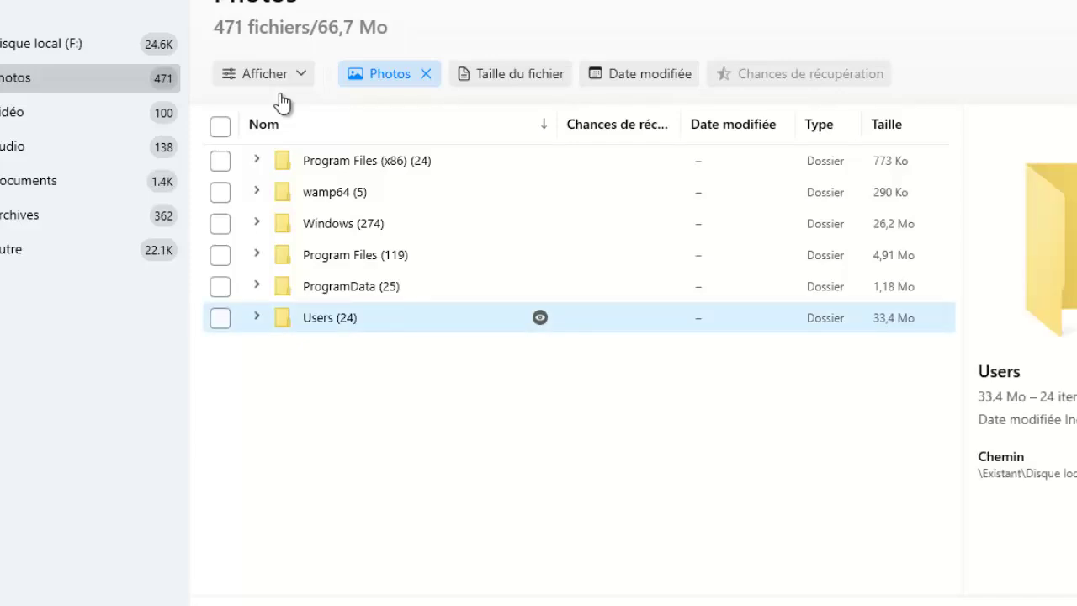
{"action": "key", "text": "Right"}
{"action": "key", "text": "Down"}
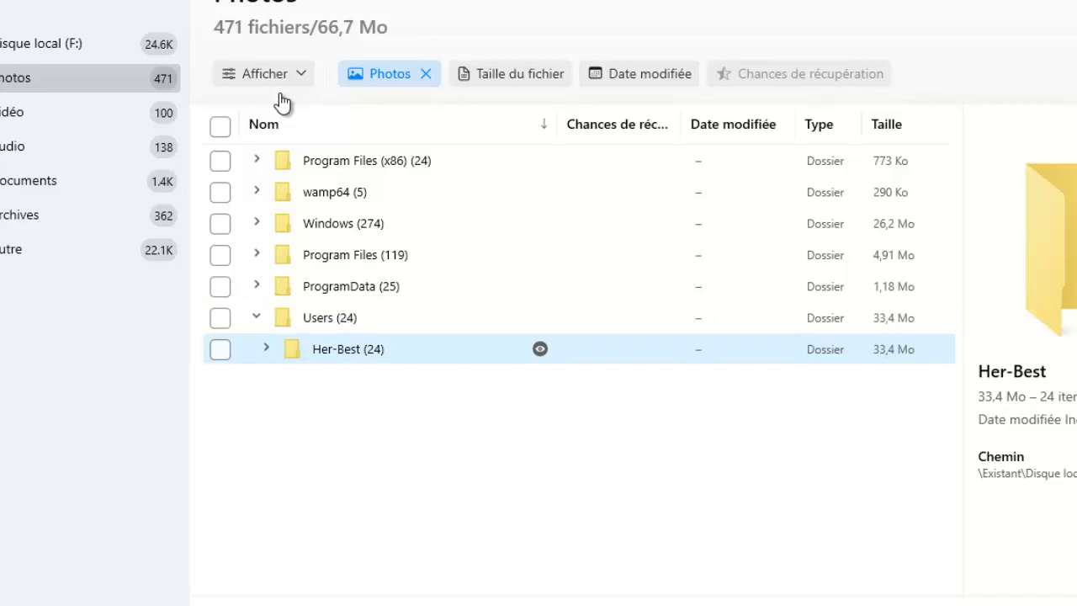
{"action": "key", "text": "Right"}
Step: Look through the images in the profile's fonds folder and collapse it again
{"action": "key", "text": "Down"}
{"action": "key", "text": "Down"}
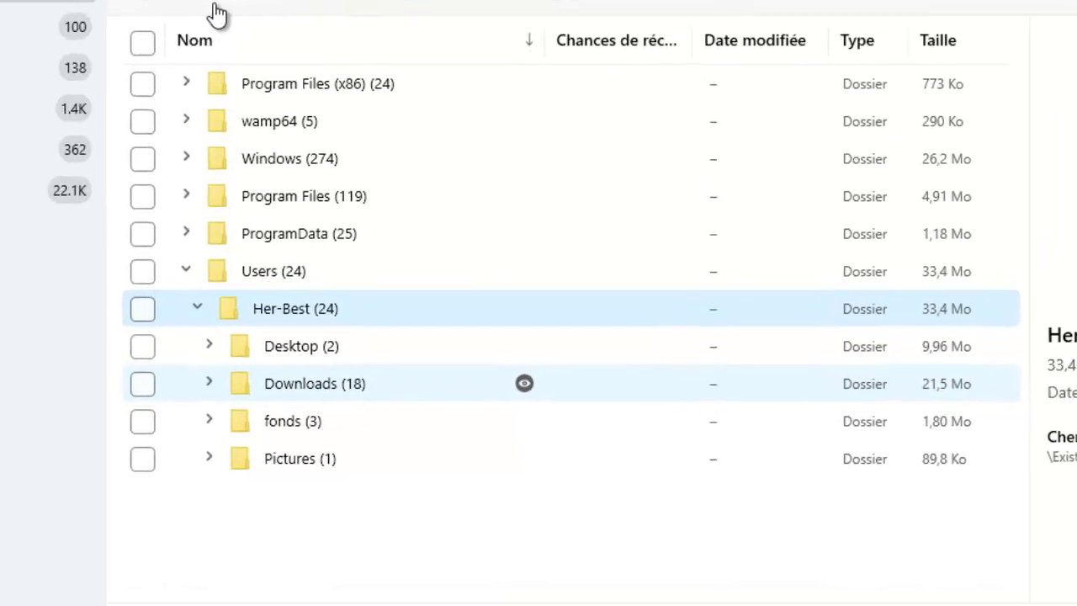
{"action": "key", "text": "Down"}
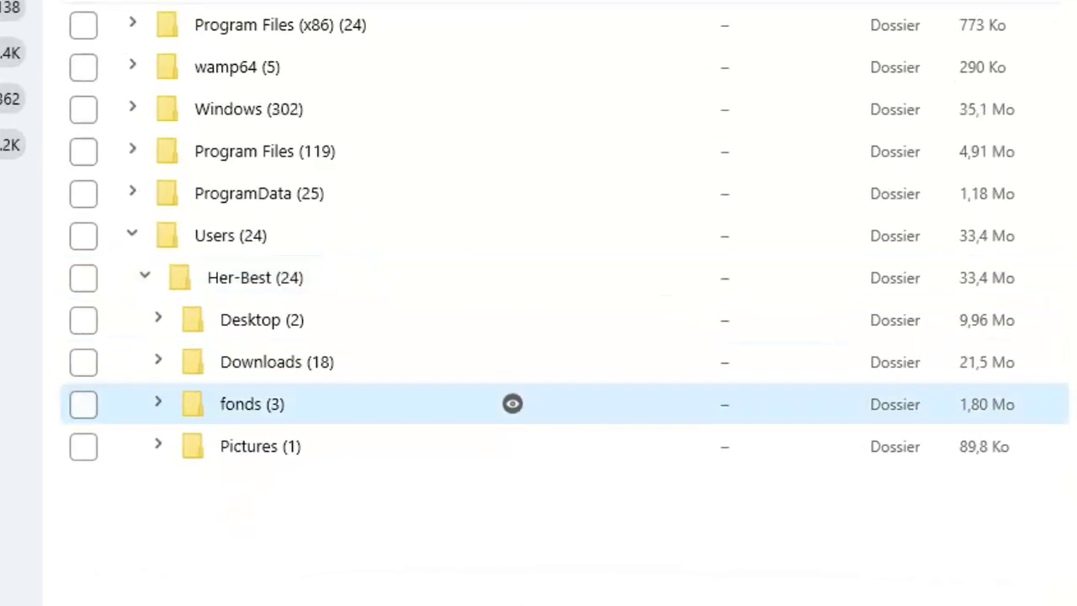
{"action": "key", "text": "Right"}
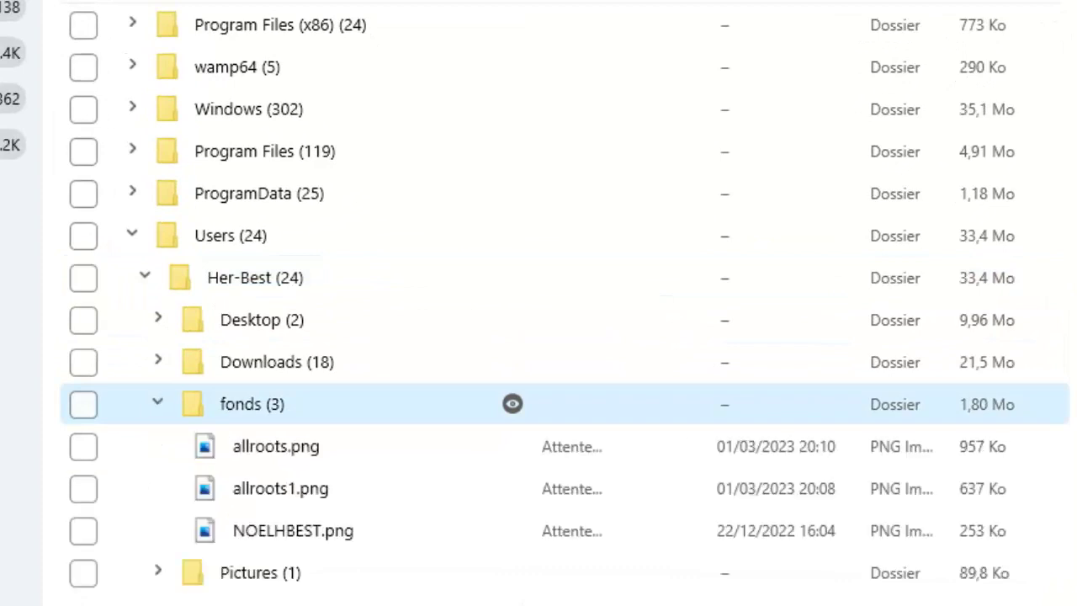
{"action": "key", "text": "Left"}
{"action": "key", "text": "Up"}
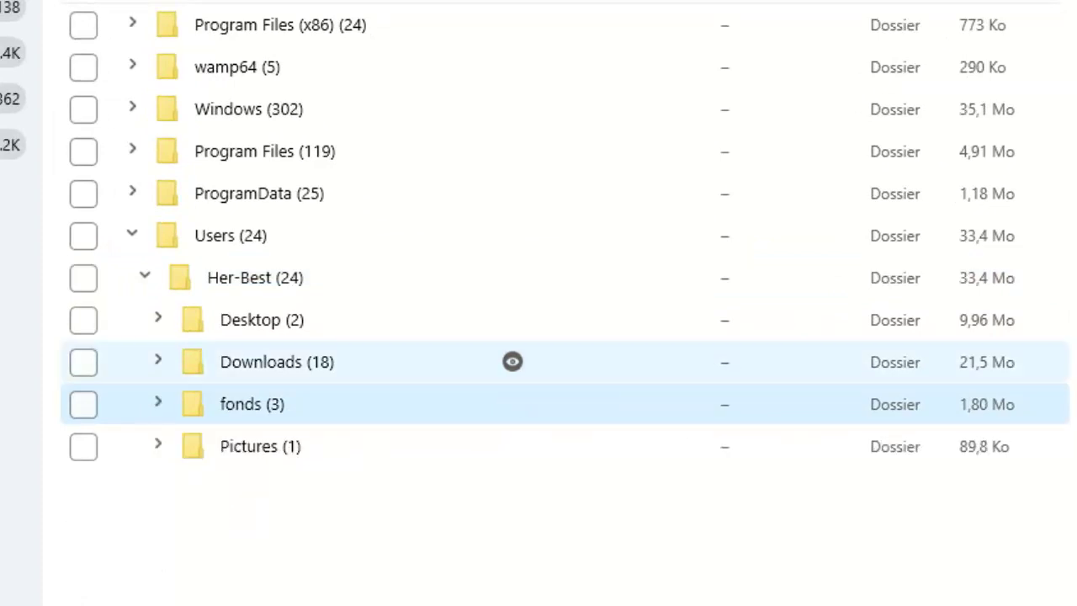
Step: Look through the images in the profile's Downloads folder, previewing 208705.gif, and collapse the folder
{"action": "key", "text": "Right"}
{"action": "key", "text": "Down"}
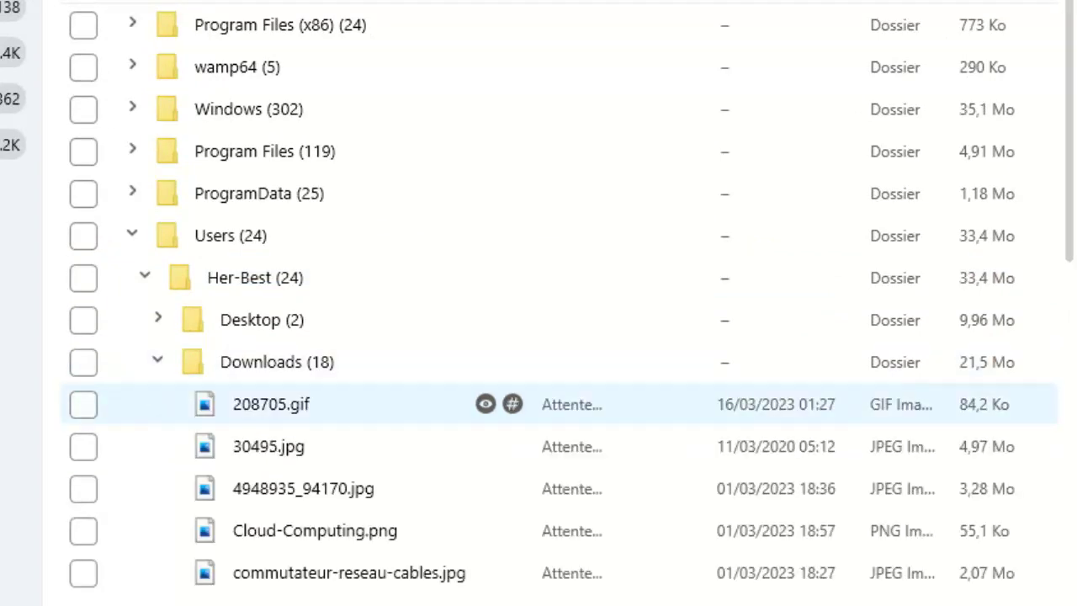
{"action": "scroll", "coordinate": [538, 404], "scroll_direction": "down", "scroll_amount": 3}
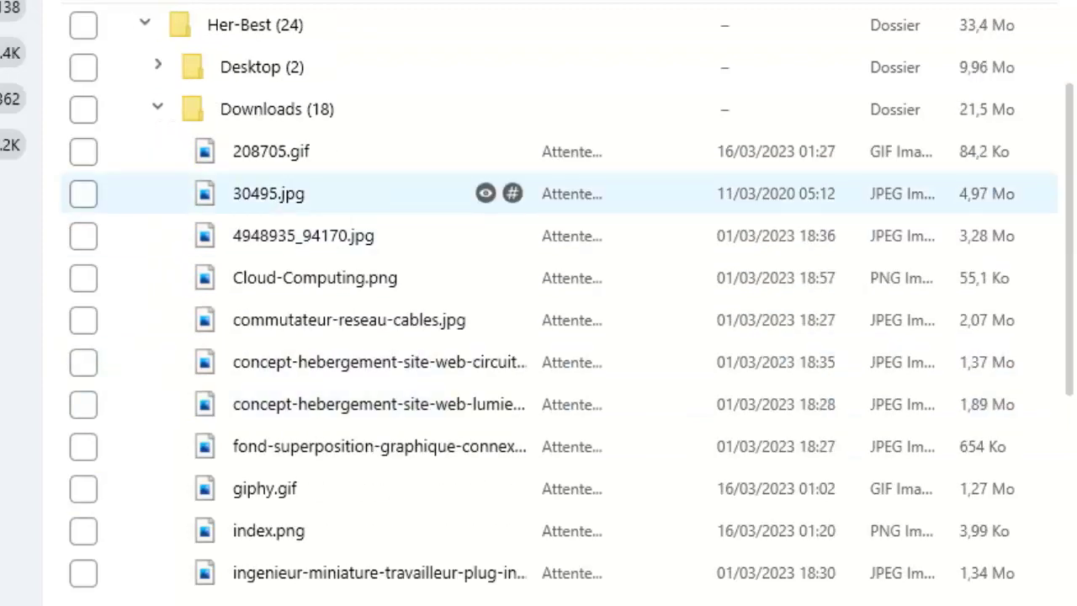
{"action": "key", "text": "Up"}
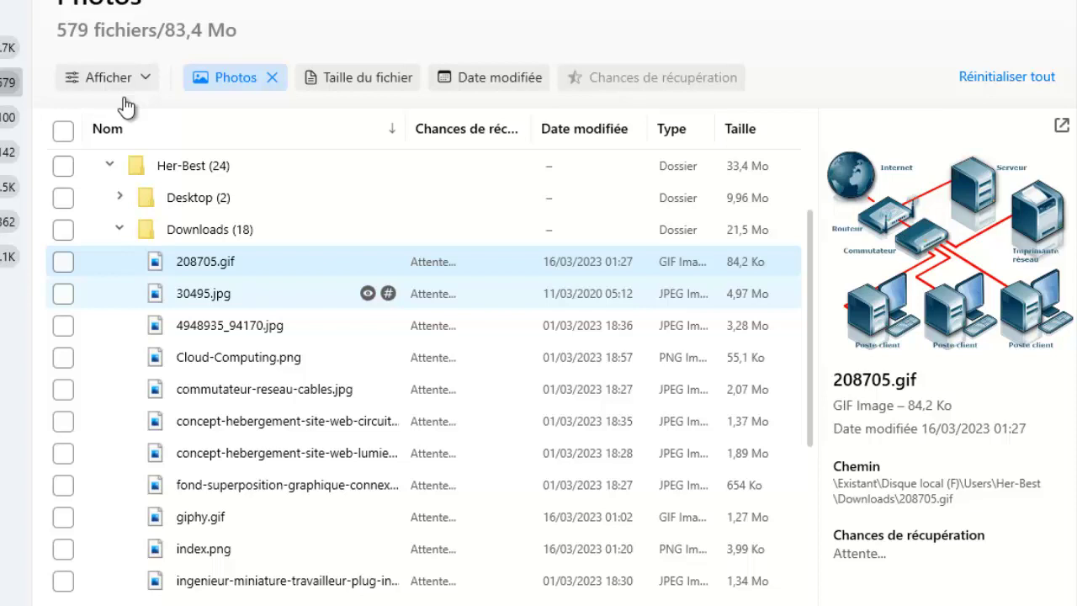
{"action": "key", "text": "Down"}
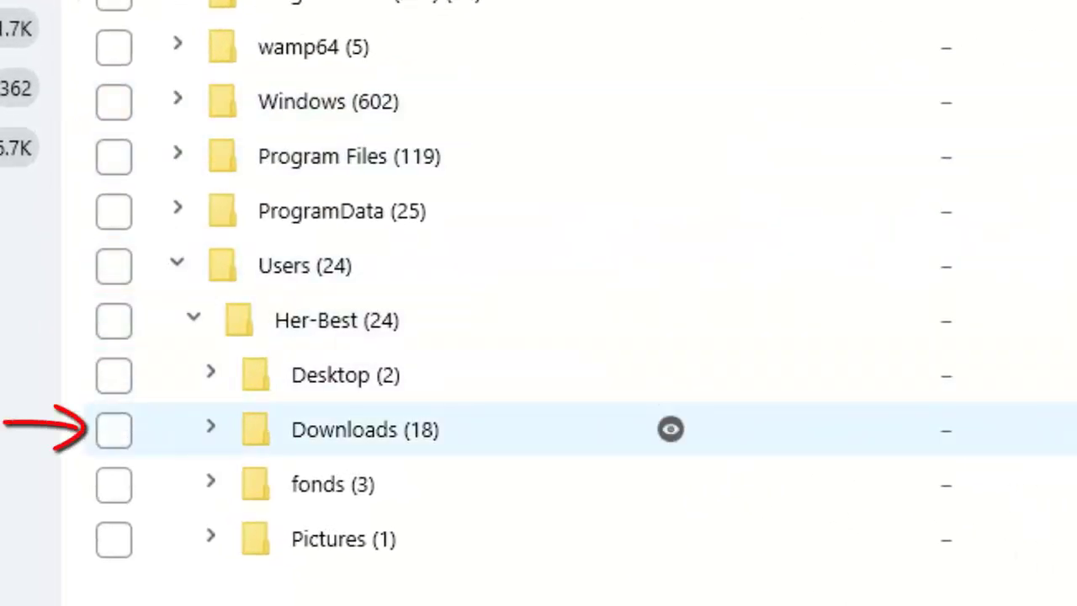
Step: Mark the Downloads folder and recover it into a new desktop folder named "recup photos"
{"action": "left_click", "coordinate": [113, 430]}
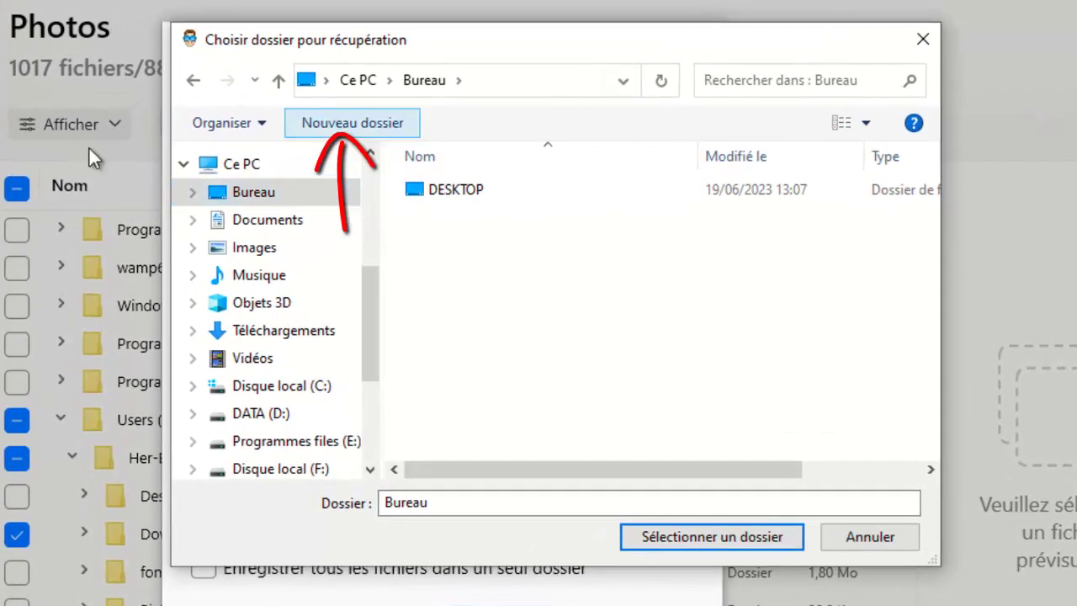
{"action": "key", "text": "ctrl+shift+n"}
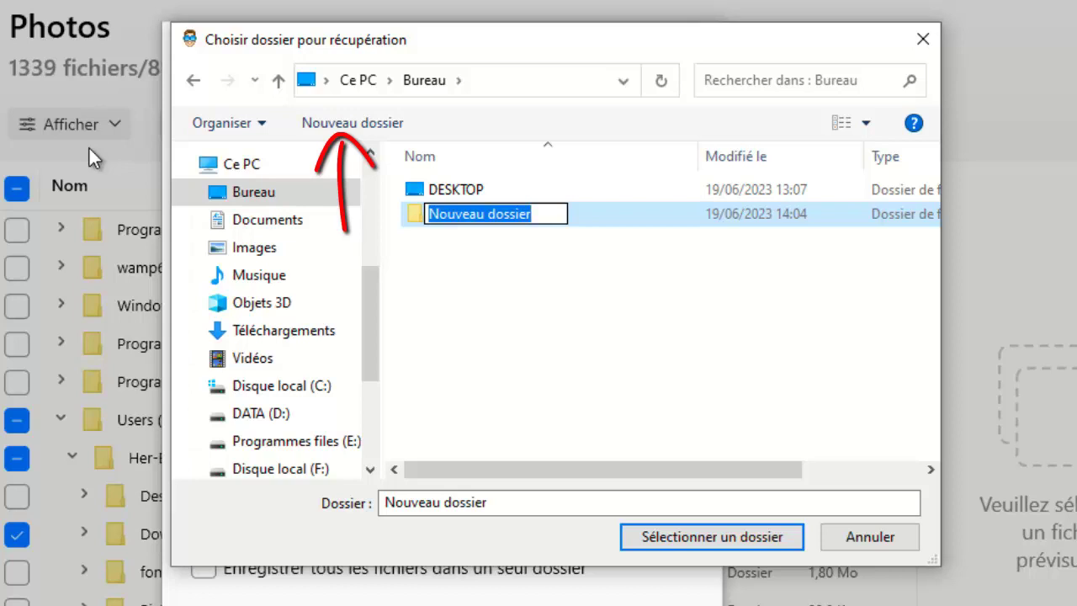
{"action": "type", "text": "re"}
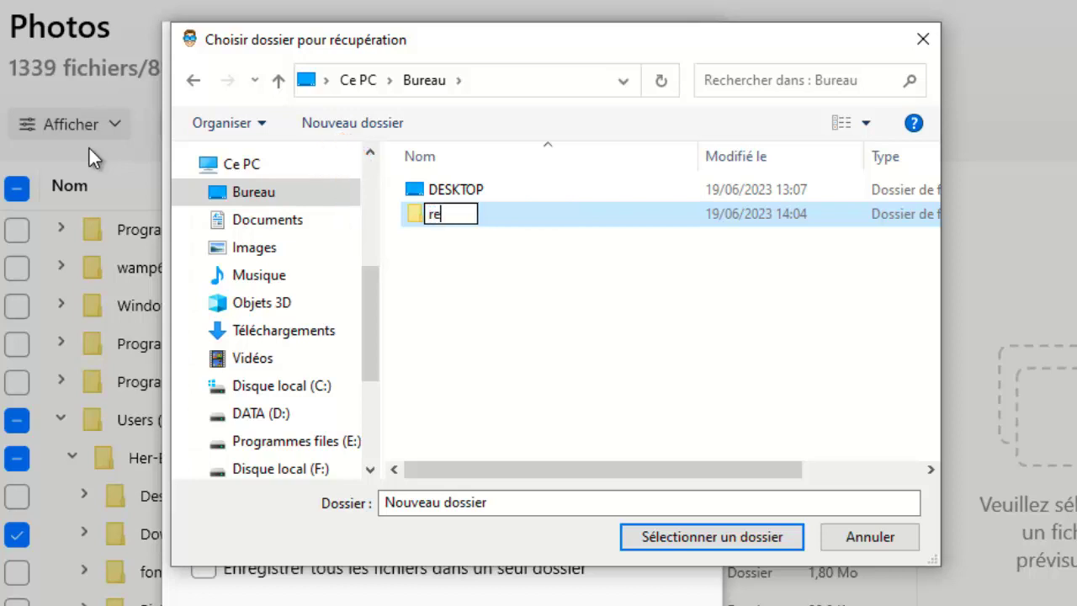
{"action": "type", "text": "cup photos"}
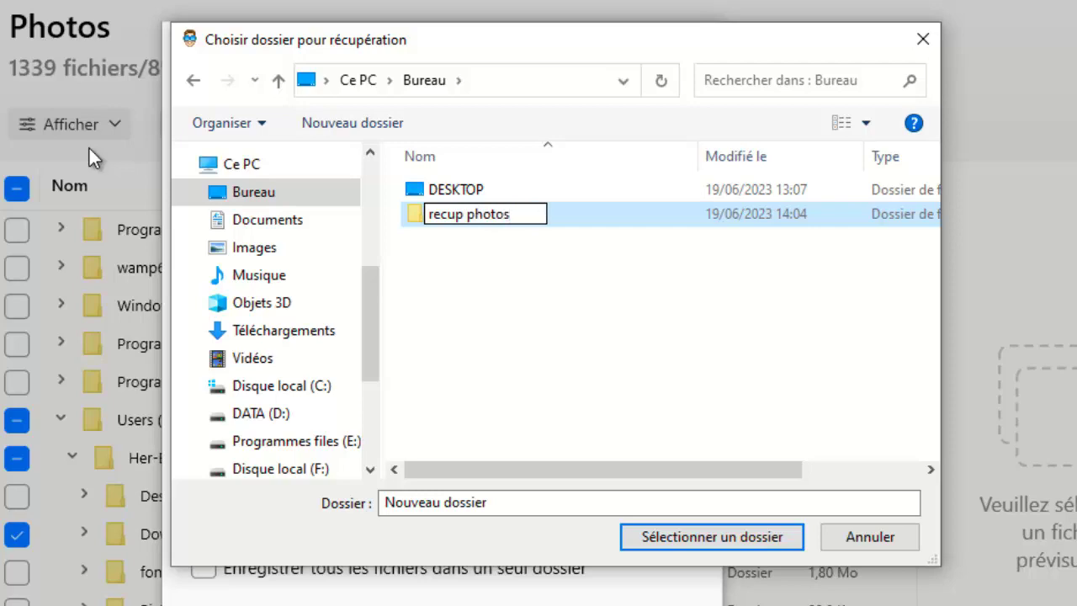
{"action": "key", "text": "Return"}
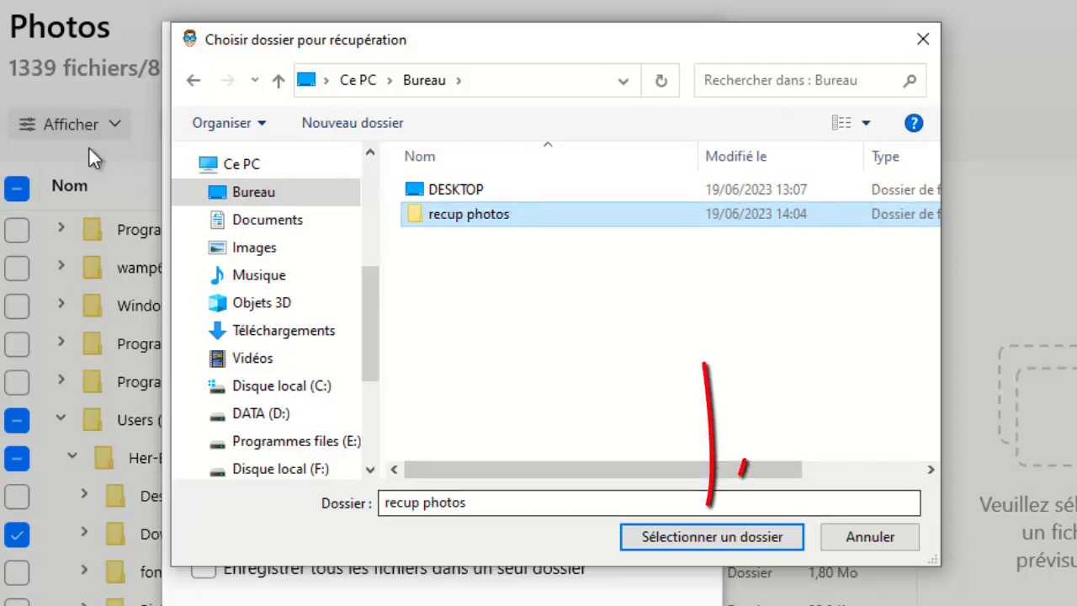
{"action": "key", "text": "Return"}
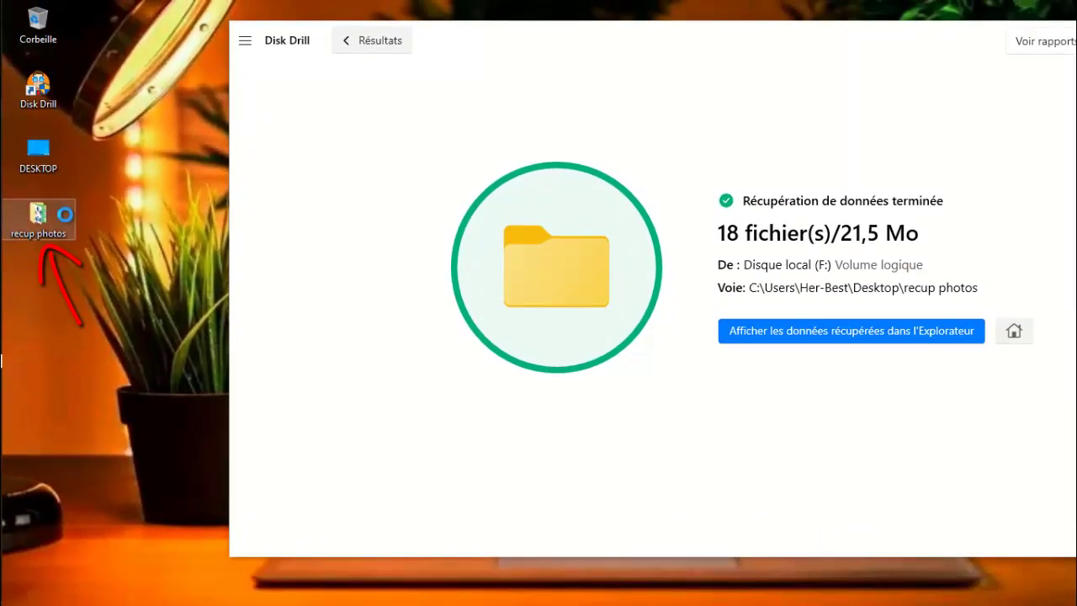
Step: Open the recup photos folder from the desktop in File Explorer, check the recovered images, and close it
{"action": "double_click", "coordinate": [69, 217]}
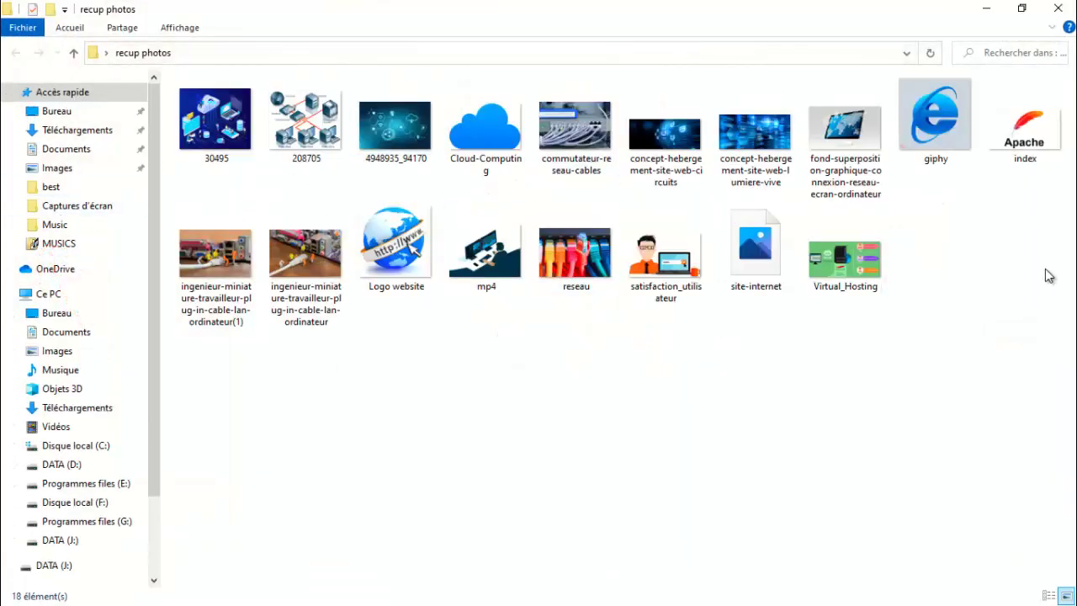
{"action": "left_click_drag", "start_coordinate": [1046, 270], "coordinate": [207, 121]}
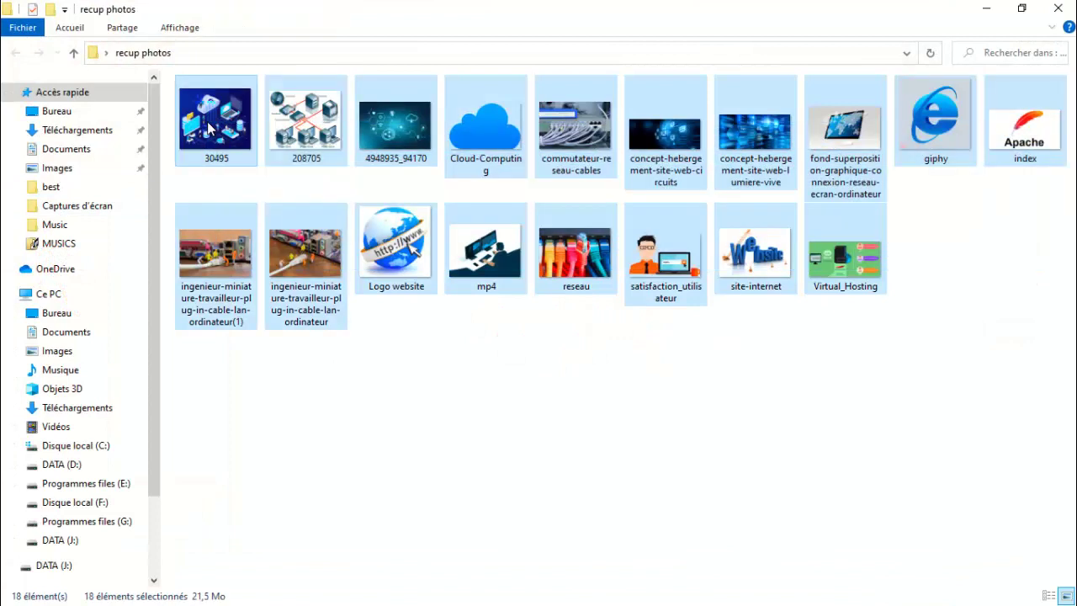
{"action": "left_click", "coordinate": [522, 459]}
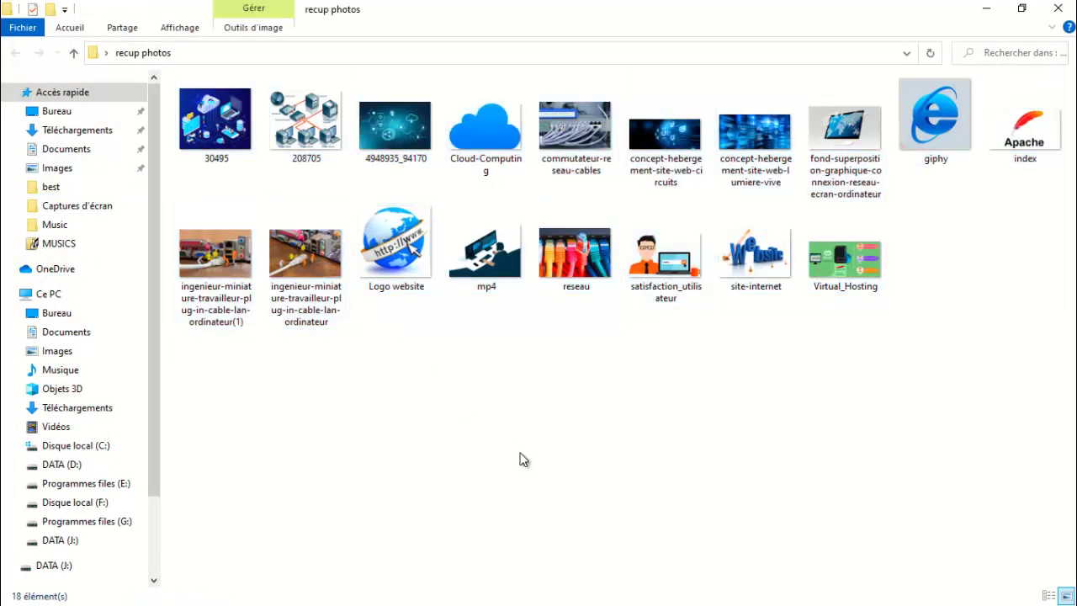
{"action": "left_click", "coordinate": [1057, 12]}
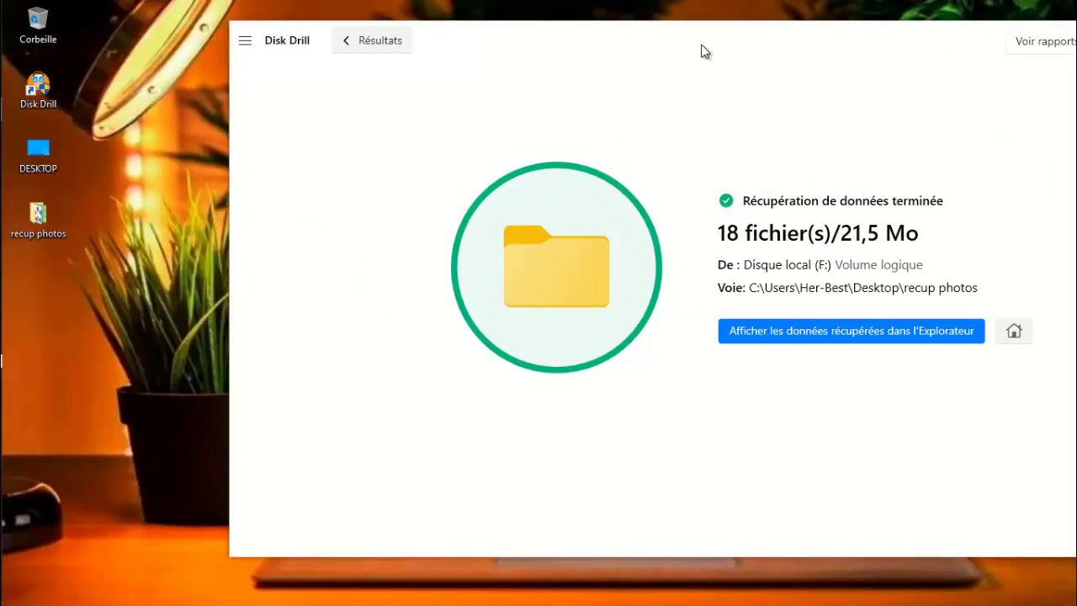